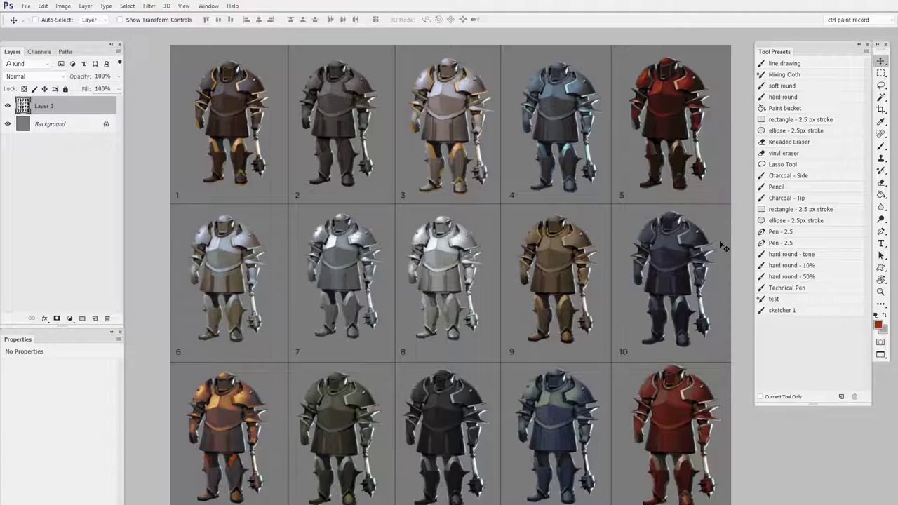
- Select the Background layer and toggle Layer 3's visibility to inspect the plain gray layer beneath the figures
drag(489, 261, 464, 251)
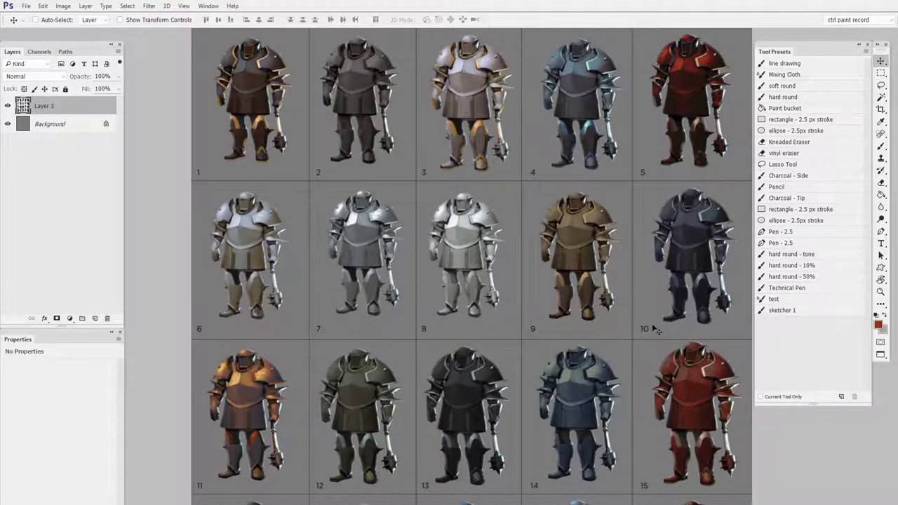
click(68, 125)
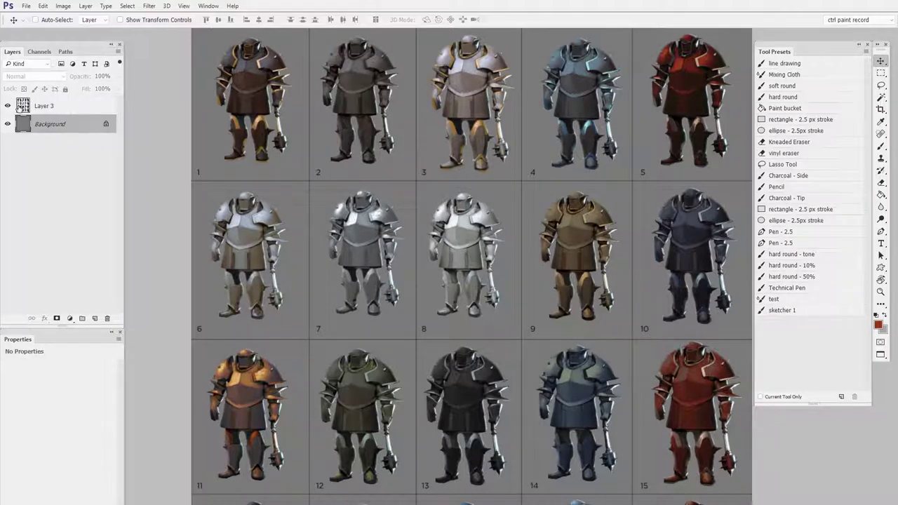
click(8, 106)
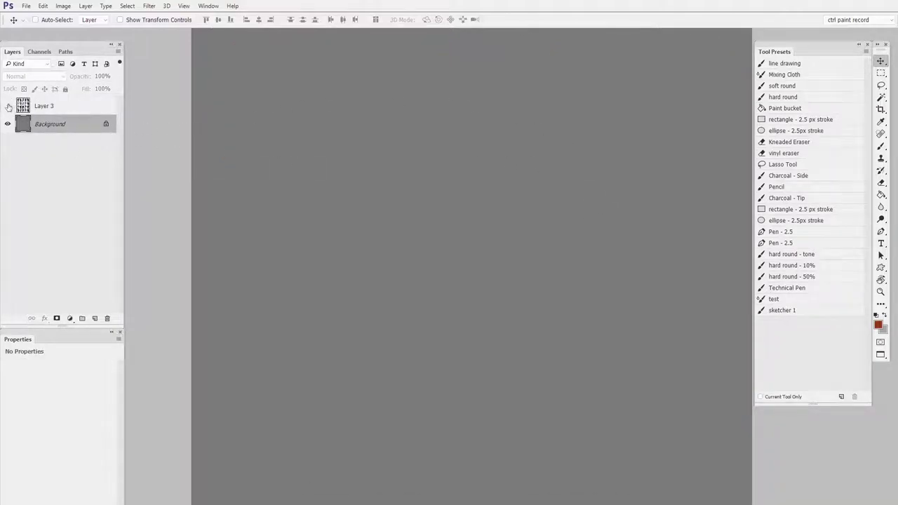
click(8, 106)
drag(513, 196, 565, 233)
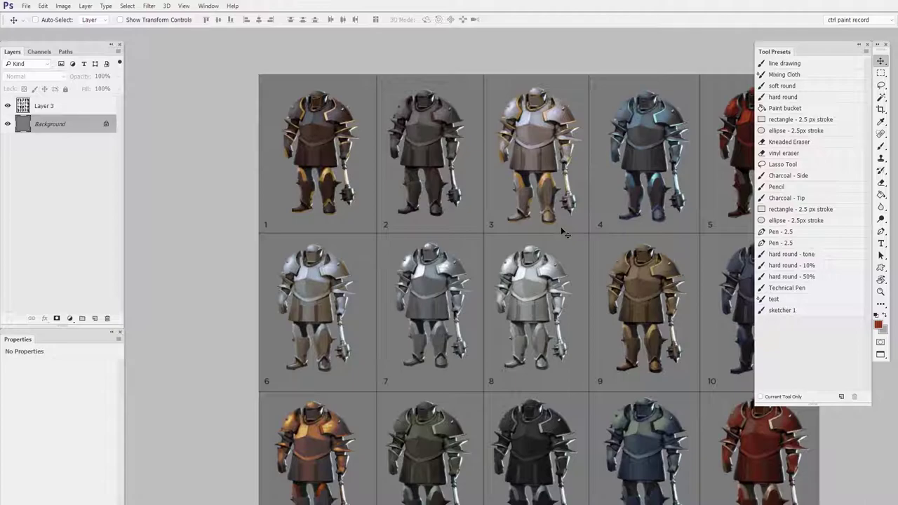
drag(628, 299, 650, 296)
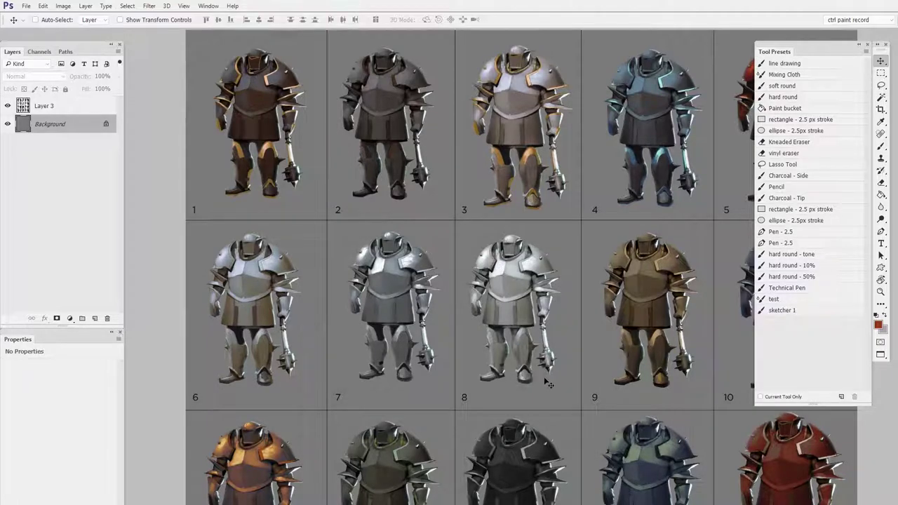
- Try outlining armored figures 2 and 3 with freehand lasso selections, and clear the selection
click(883, 86)
drag(515, 168, 660, 252)
drag(623, 255, 695, 254)
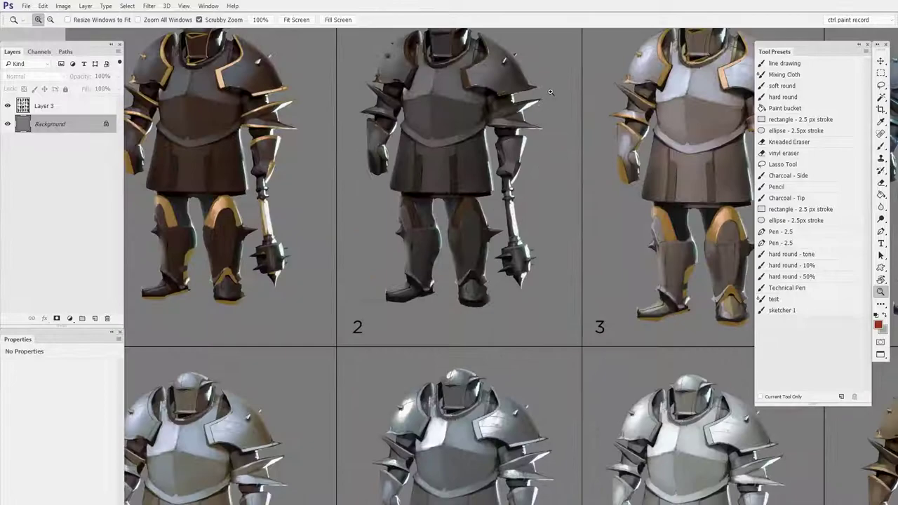
drag(551, 93, 559, 206)
click(880, 87)
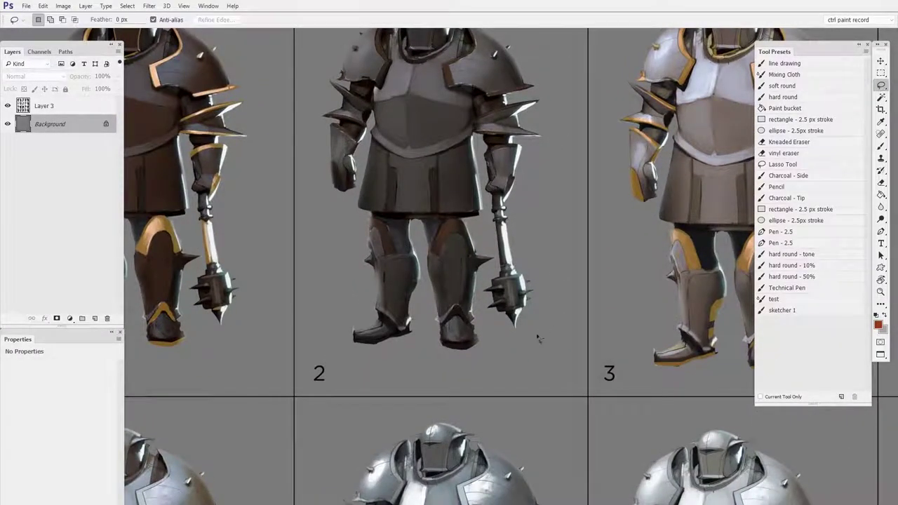
scroll(327, 62, up, 4)
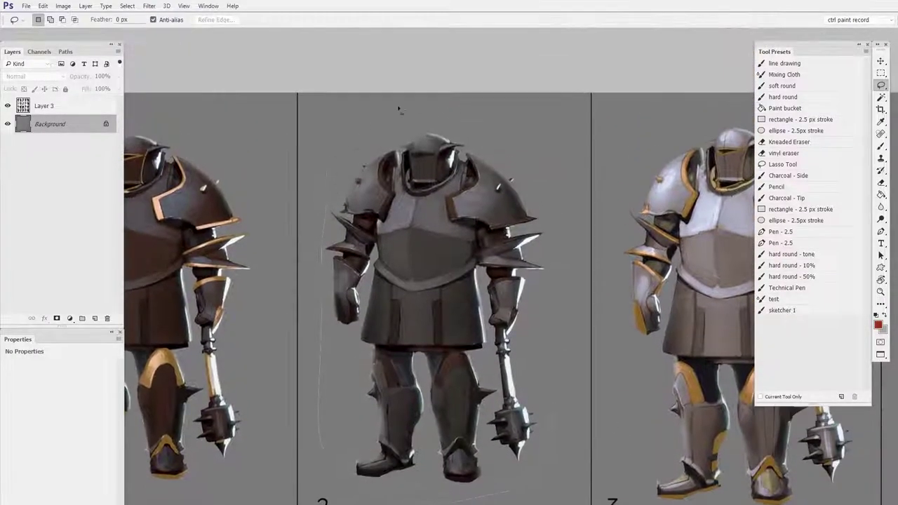
mouse_move(557, 351)
mouse_down()
mouse_move(552, 415)
mouse_move(407, 308)
mouse_up()
mouse_move(457, 110)
mouse_down()
mouse_move(453, 261)
mouse_move(504, 420)
mouse_move(698, 284)
mouse_move(652, 34)
mouse_move(453, 76)
mouse_move(450, 141)
mouse_up()
key(ctrl+minus)
key(ctrl+minus)
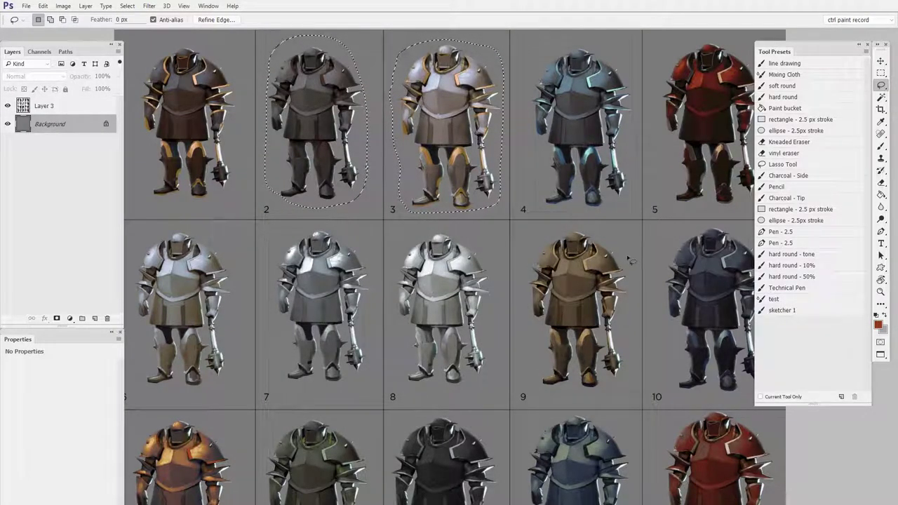
key(ctrl+d)
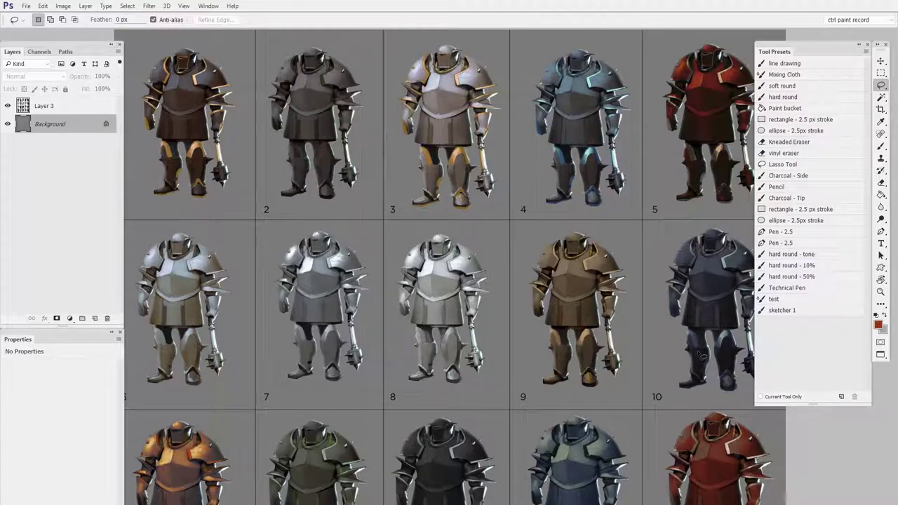
- Add a new layer above Layer 3, fill a rectangular selection around figure 8 with the dark red foreground color, and reposition the rectangle slightly
click(82, 104)
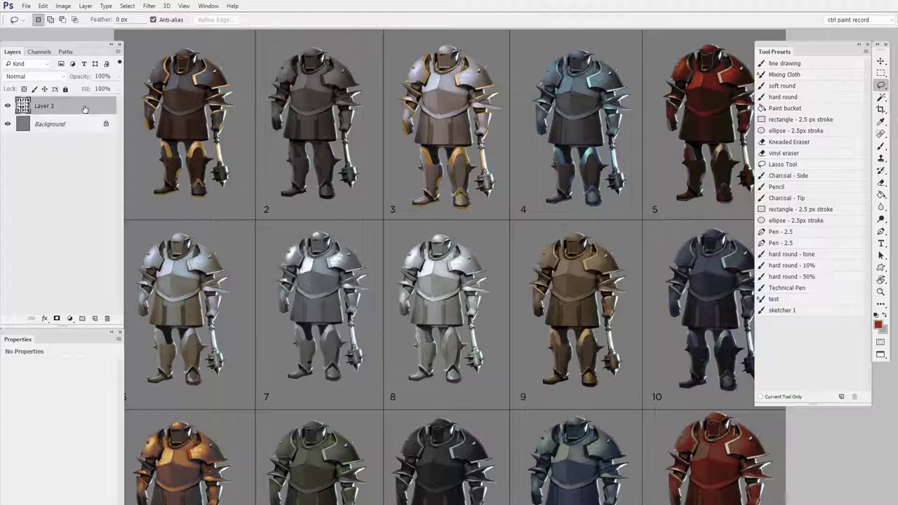
key(ctrl+shift+alt+n)
drag(567, 282, 629, 282)
click(882, 73)
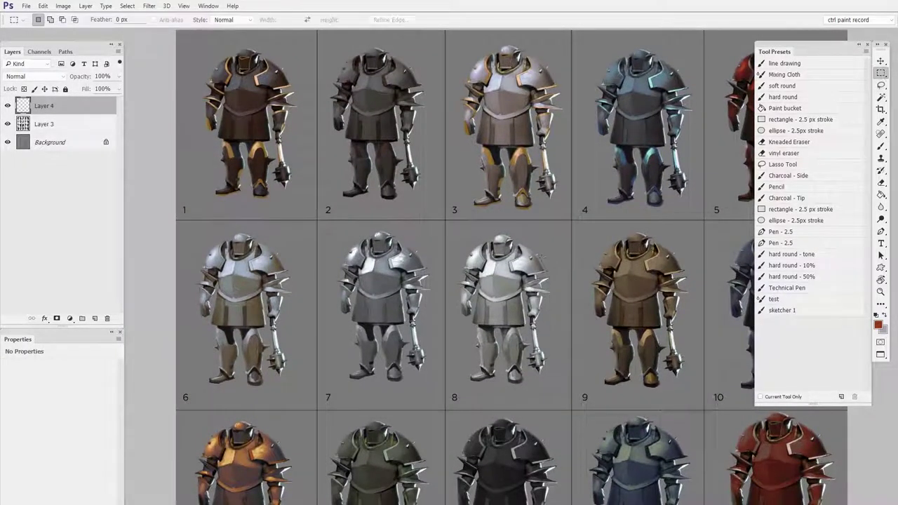
mouse_move(462, 158)
mouse_down()
mouse_move(589, 330)
mouse_move(613, 345)
mouse_up()
key(g)
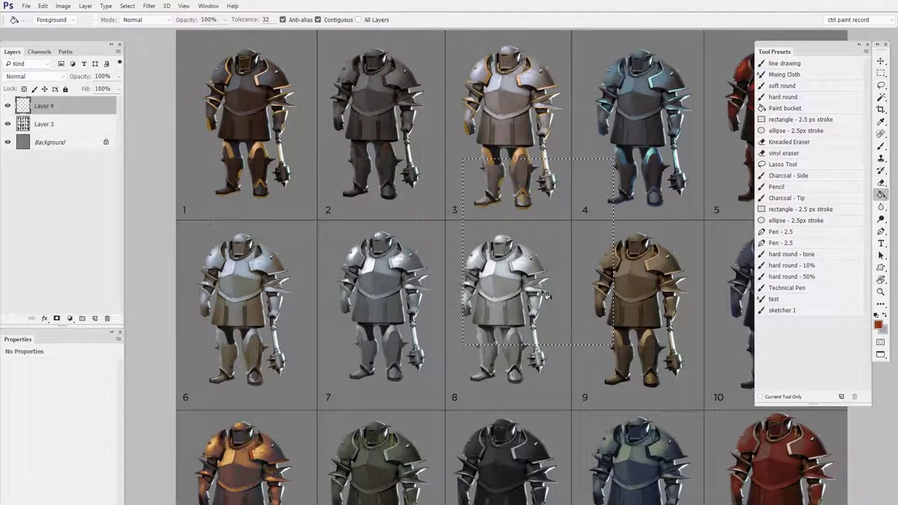
click(580, 311)
key(v)
drag(573, 256, 567, 270)
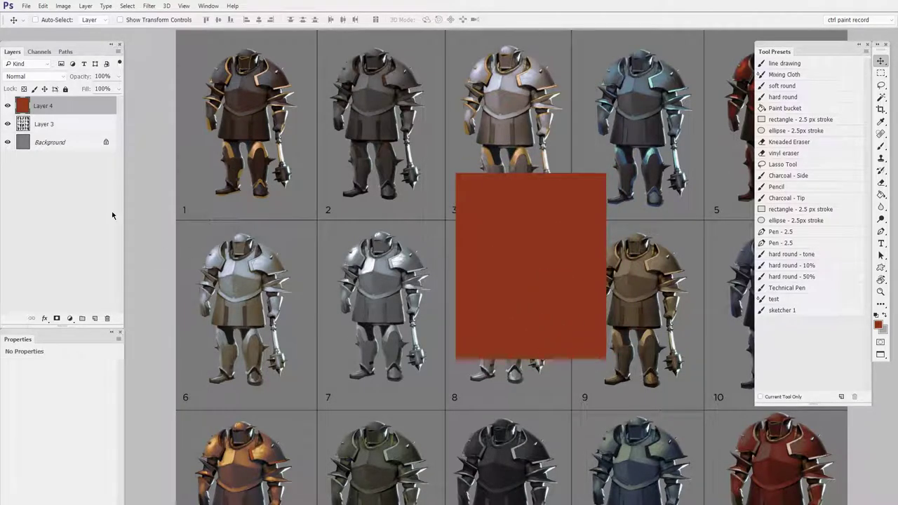
- Load the red rectangle's outline from Layer 4 as a selection and clear it
key(ctrl)
ctrl+click(23, 105)
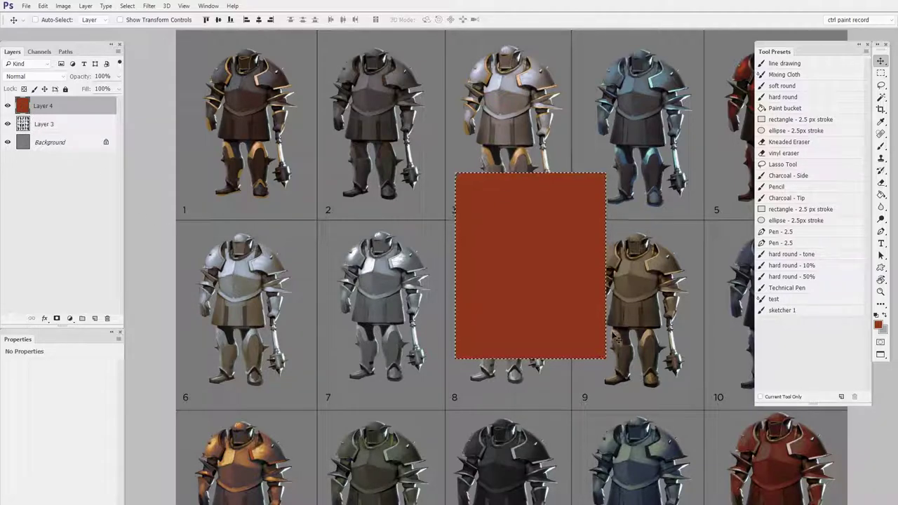
key(m)
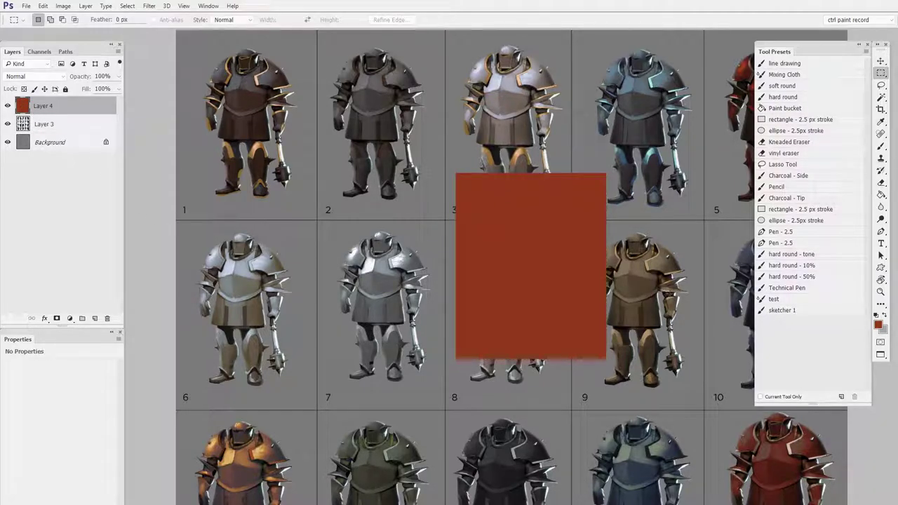
click(881, 85)
mouse_move(699, 96)
mouse_down()
mouse_move(632, 31)
mouse_move(596, 196)
mouse_move(695, 181)
mouse_up()
key(ctrl+d)
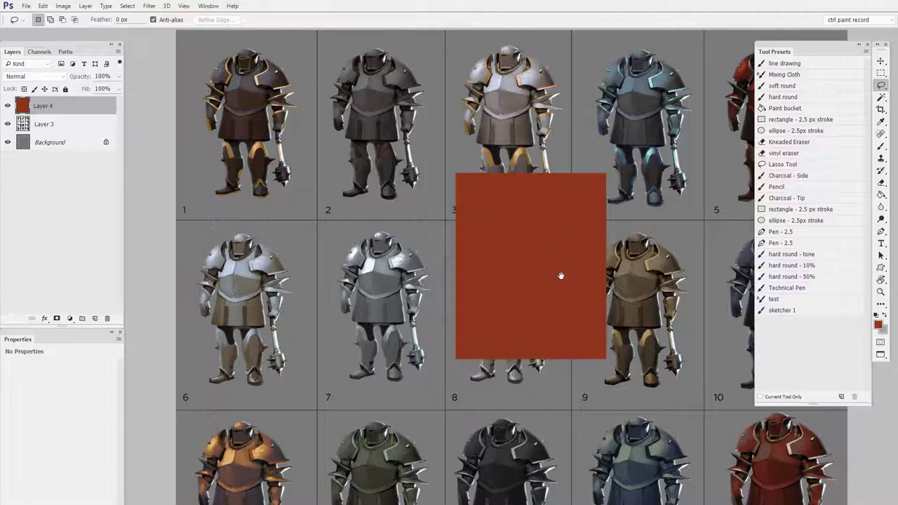
- Move the red rectangle over figure 1 and scale it to fit inside that grid cell
drag(561, 275, 507, 269)
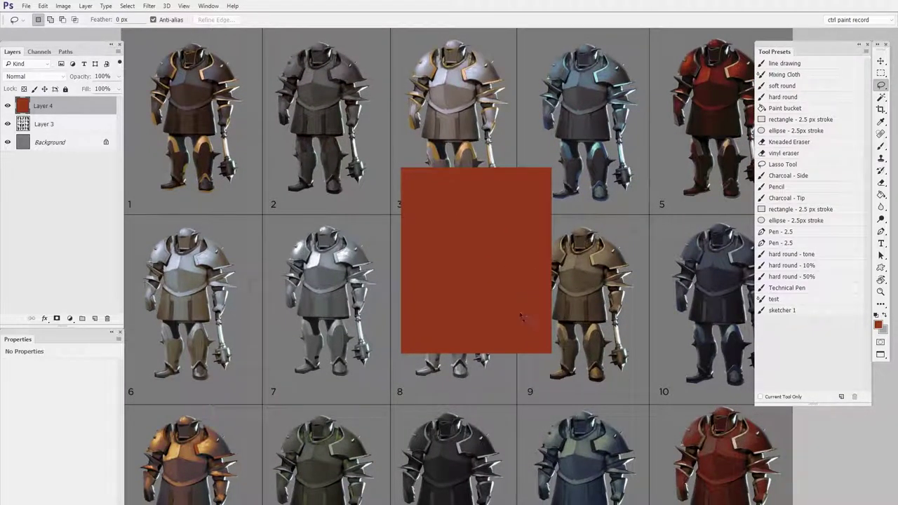
click(881, 62)
drag(602, 231, 754, 259)
drag(645, 296, 382, 165)
drag(433, 212, 475, 228)
key(ctrl+t)
drag(481, 267, 441, 237)
key(Return)
drag(577, 355, 515, 347)
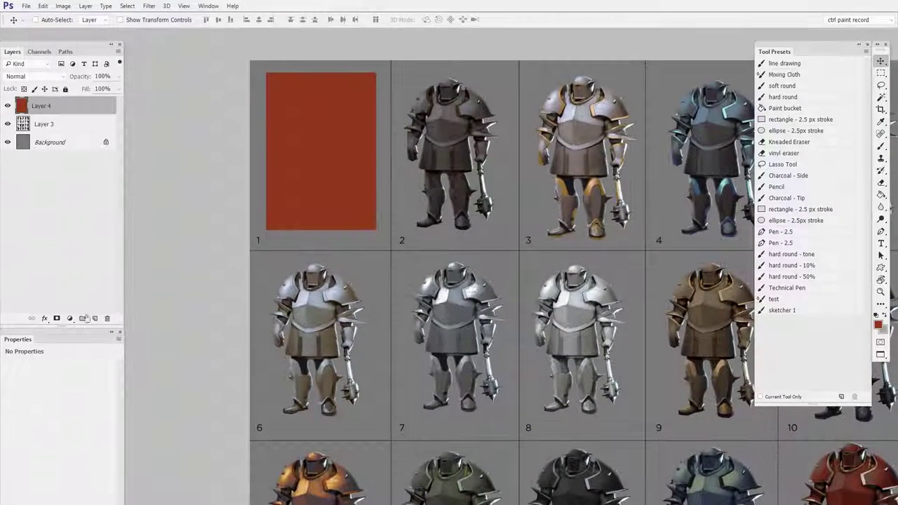
- Create a layer group containing Layer 4 and set the group's opacity to 40%
click(84, 318)
drag(55, 123, 55, 109)
click(78, 104)
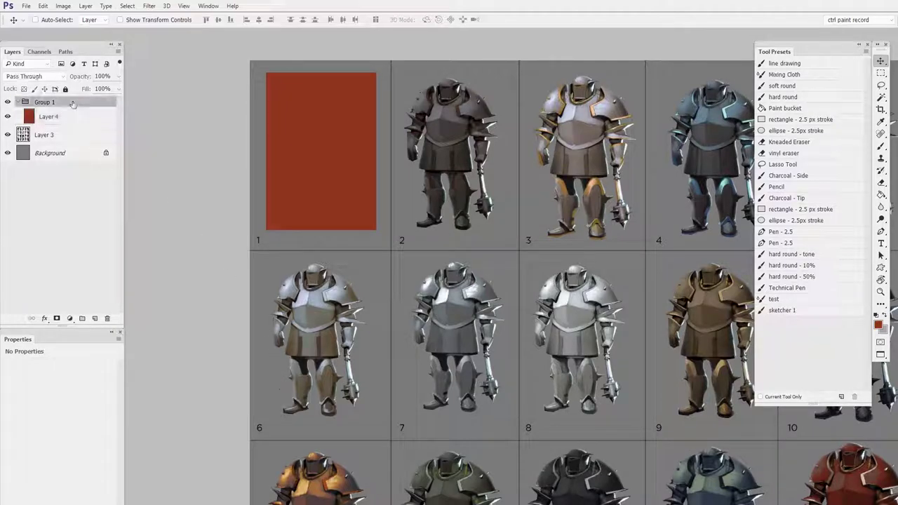
click(119, 77)
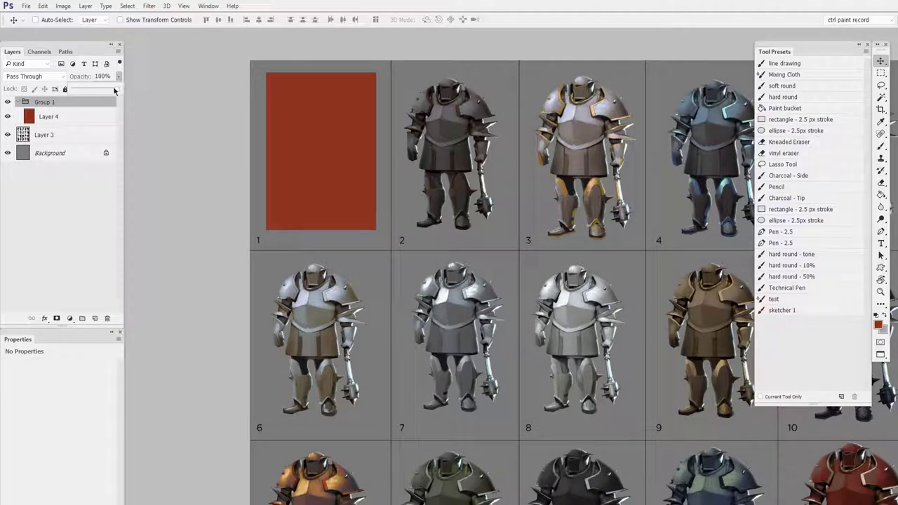
drag(93, 91, 90, 89)
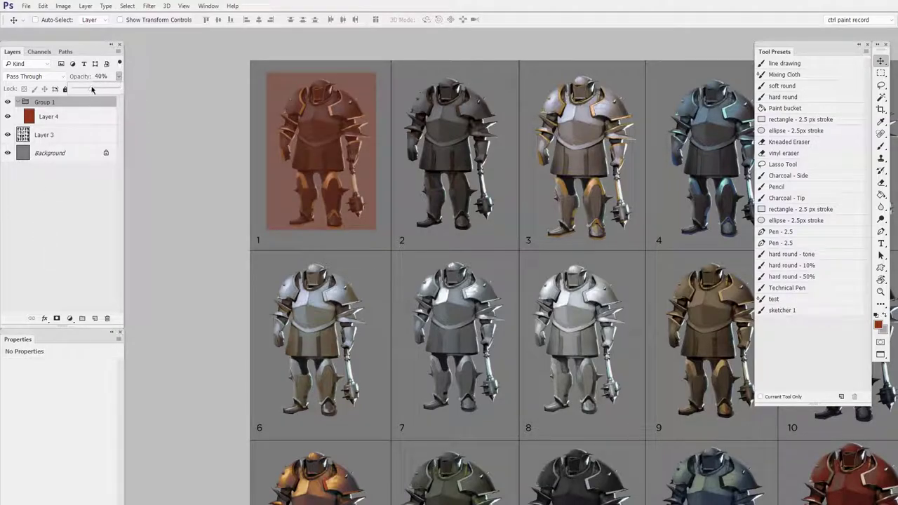
- Duplicate the Layer 4 rectangle onto figure 2 and scale the copy to fit its cell
click(86, 122)
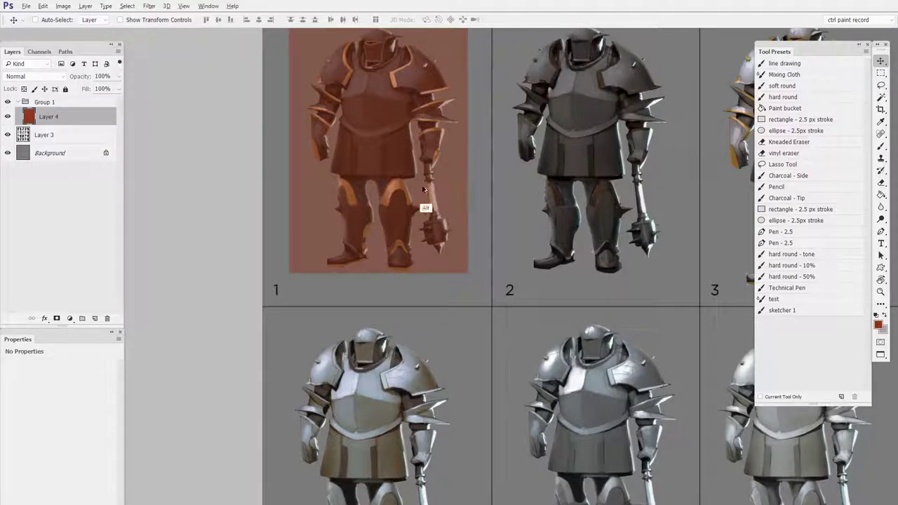
drag(358, 183, 575, 205)
key(ctrl+minus)
key(ctrl+t)
drag(623, 130, 618, 128)
drag(581, 273, 576, 265)
key(Return)
- Duplicate the rectangle from figure 2 onto figure 3 and resize the copy to cover the whole figure
drag(579, 389, 460, 359)
drag(566, 312, 454, 259)
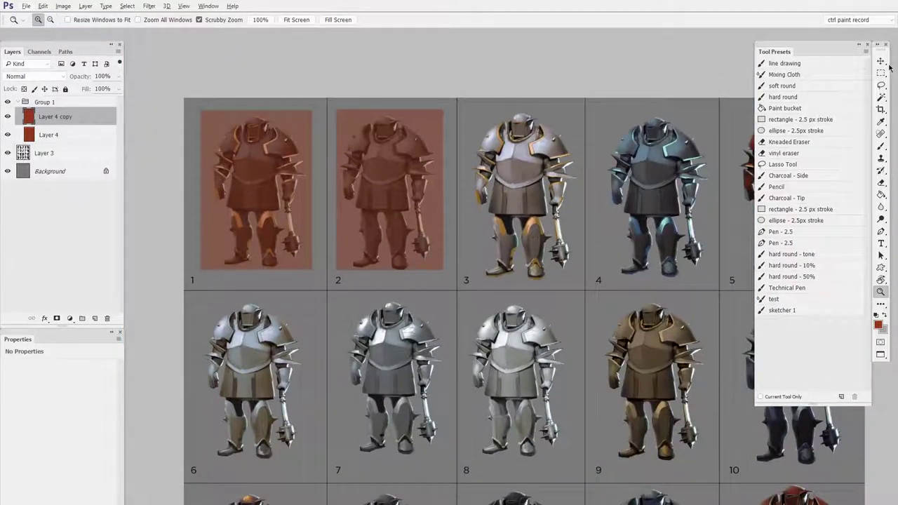
key(v)
drag(391, 241, 526, 243)
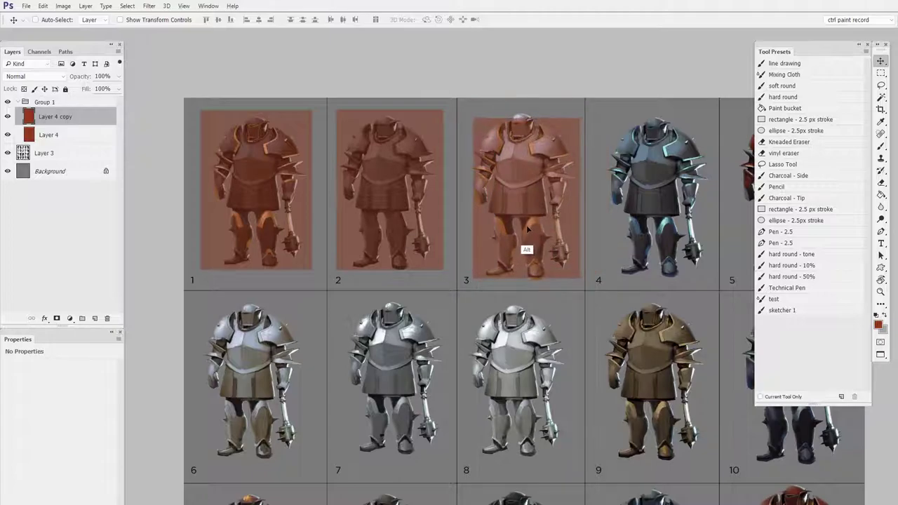
key(ctrl+t)
drag(584, 120, 576, 111)
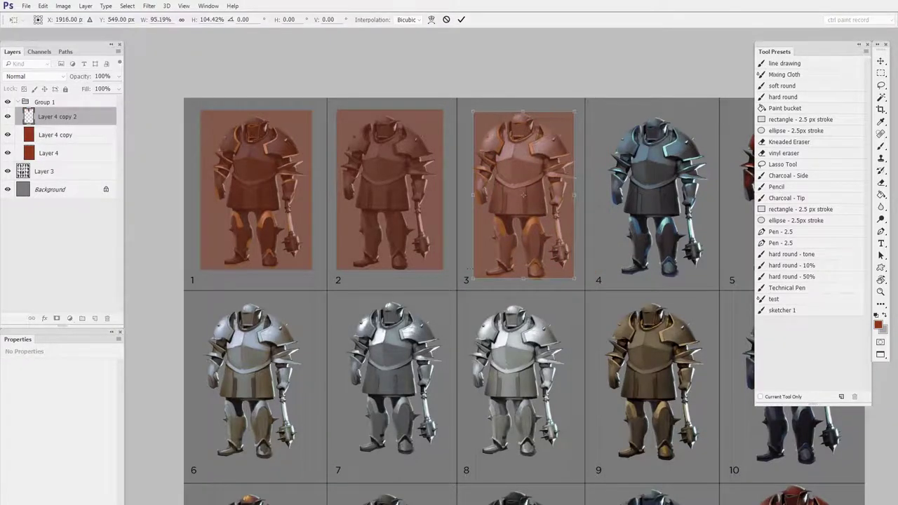
drag(474, 196, 470, 196)
key(Return)
- Place further copies of the red rectangle over figures 4 and 5 and resize them to fit
drag(625, 299, 517, 316)
drag(453, 257, 441, 289)
key(ctrl+t)
key(Return)
alt+drag(434, 273, 567, 266)
key(ctrl+t)
drag(624, 123, 635, 124)
key(Return)
- Select all five rectangle layers and duplicate the row over figures 6 to 10 and 11 to 15
drag(594, 313, 669, 270)
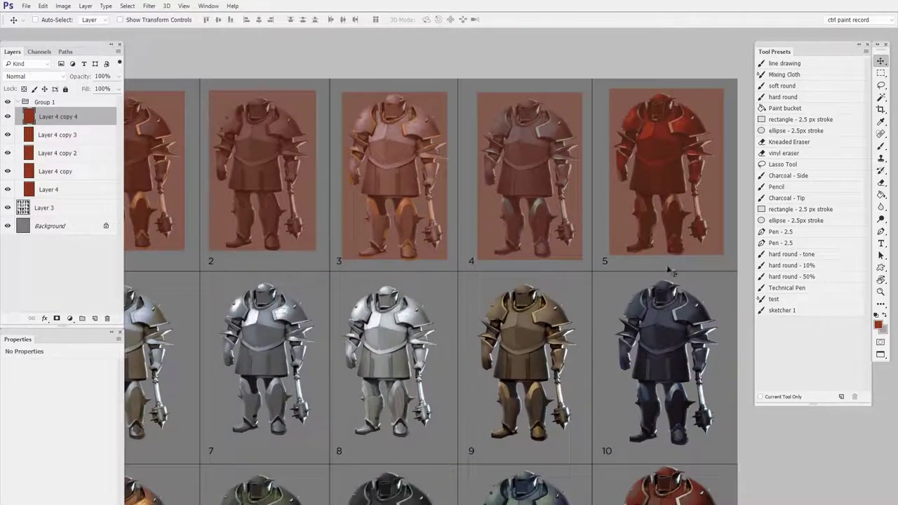
click(75, 190)
shift+click(85, 119)
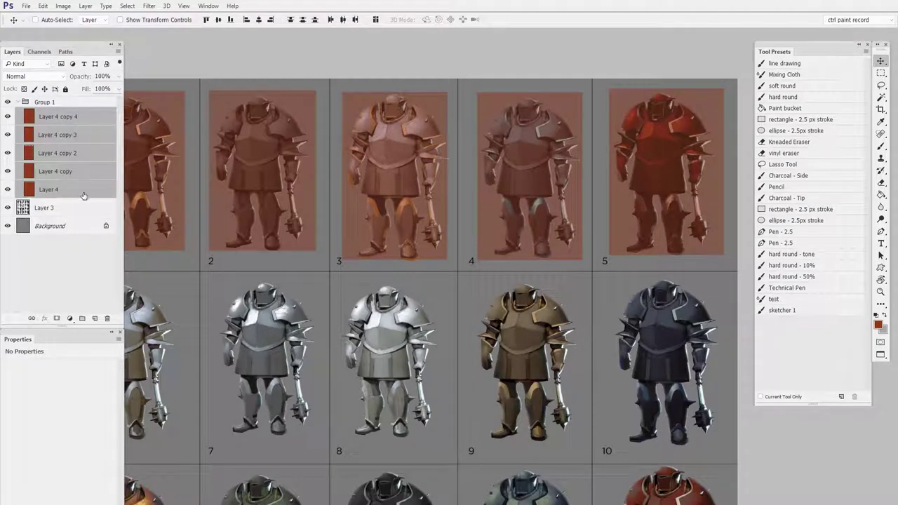
key(ctrl+minus)
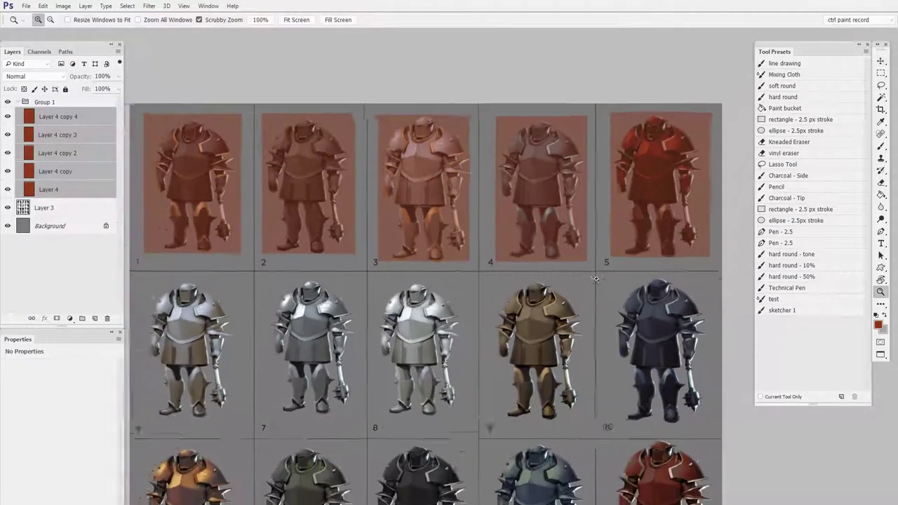
drag(631, 179, 682, 276)
key(v)
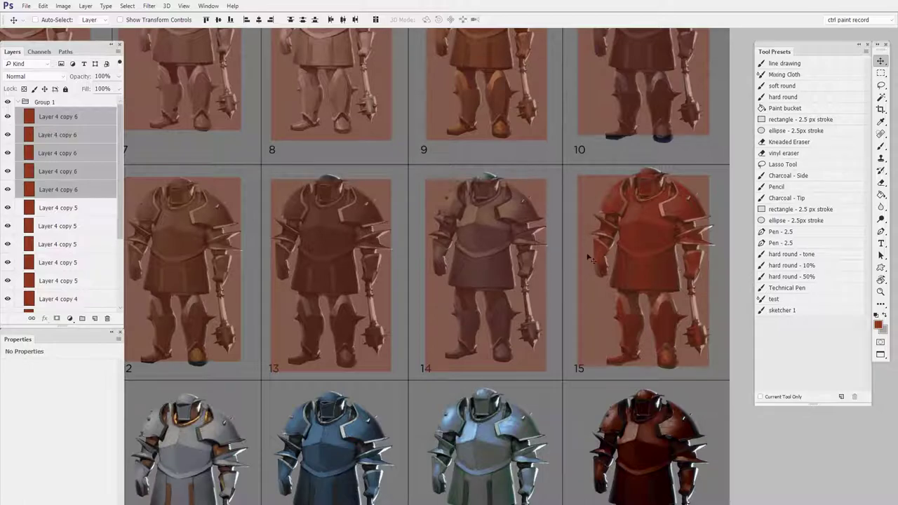
- Duplicate the row of five rectangles over figures 16 to 20
drag(461, 248, 530, 272)
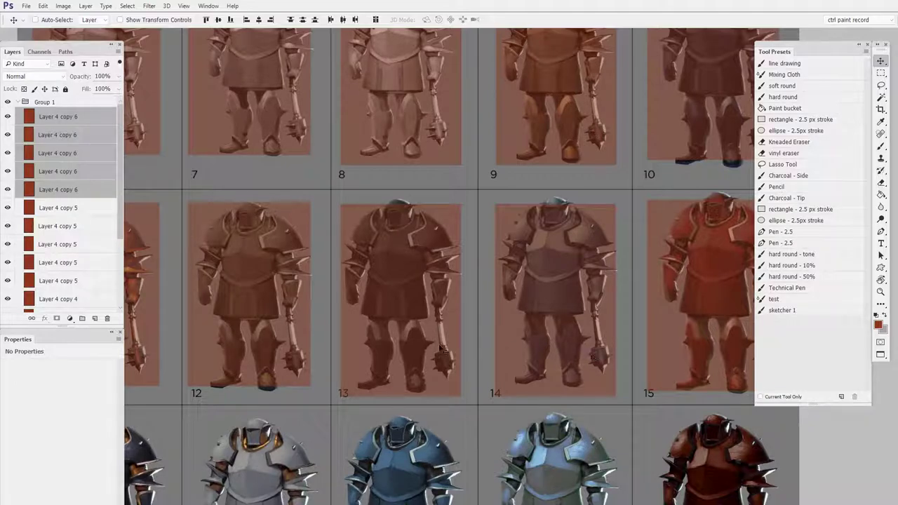
scroll(635, 347, down, 3)
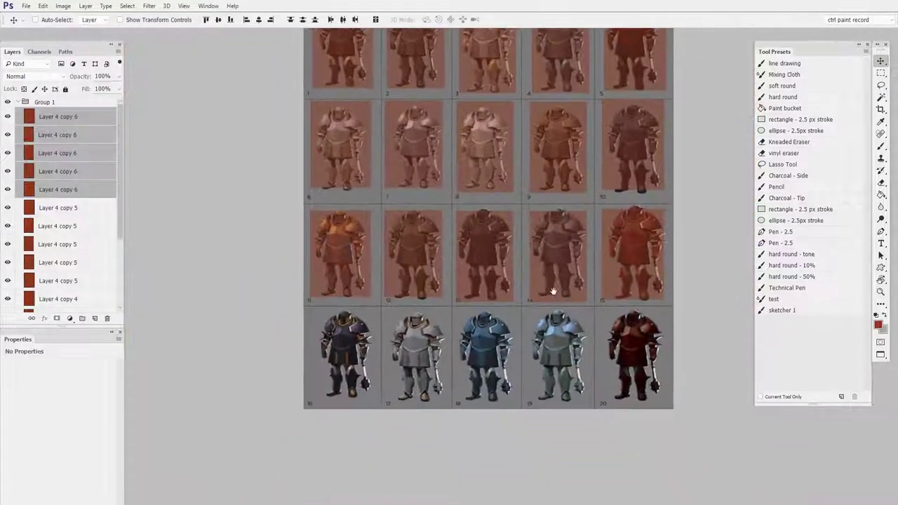
drag(635, 345, 632, 343)
- Extend the top edge of the red rectangle over figure 19 upward to cover the helmet
click(79, 195)
drag(543, 330, 574, 298)
drag(574, 299, 593, 303)
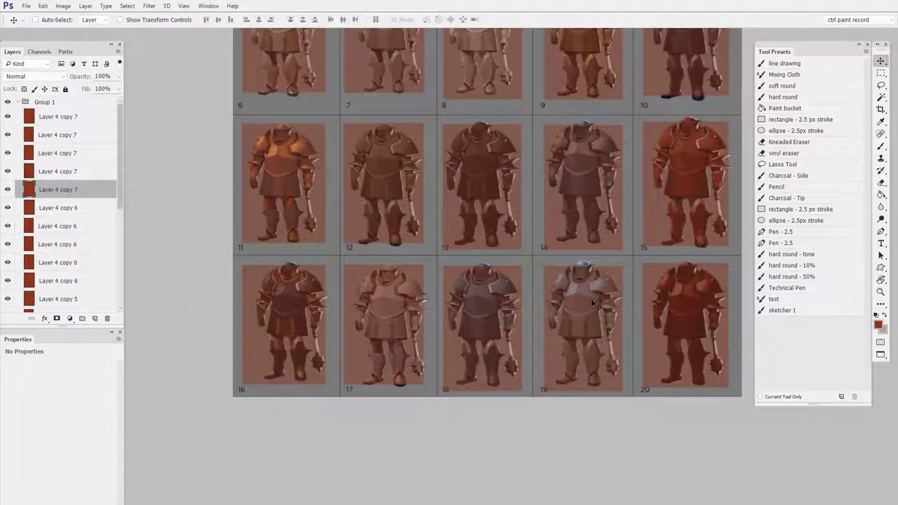
ctrl+click(506, 344)
key(ctrl+space)
drag(507, 344, 521, 284)
key(ctrl+space)
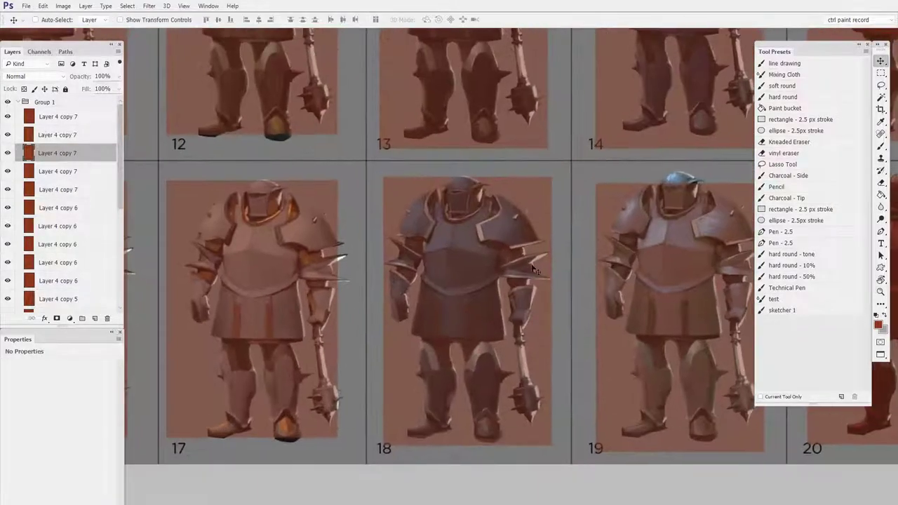
ctrl+click(647, 300)
ctrl+click(498, 343)
key(space)
drag(696, 331, 563, 348)
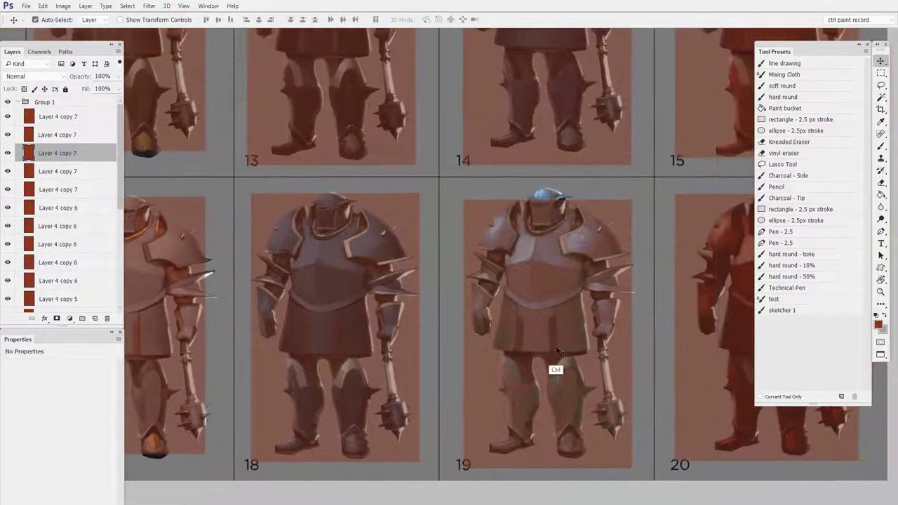
ctrl+click(563, 348)
key(ctrl+t)
drag(547, 200, 546, 185)
key(Return)
- Raise the lower edge of the figure 19 rectangle until the number 19 is uncovered
key(space)
drag(658, 395, 664, 338)
key(ctrl+space)
drag(547, 351, 577, 350)
key(space)
drag(551, 376, 550, 351)
key(ctrl+t)
drag(542, 419, 586, 398)
key(Return)
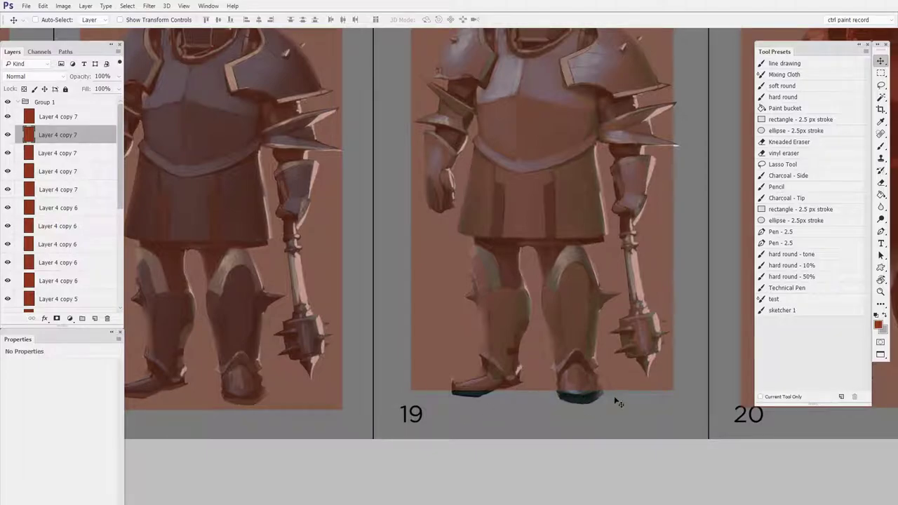
- Duplicate the figure 19 rectangle and flatten the copy into a strip covering the feet beside the number
scroll(619, 402, down, 5)
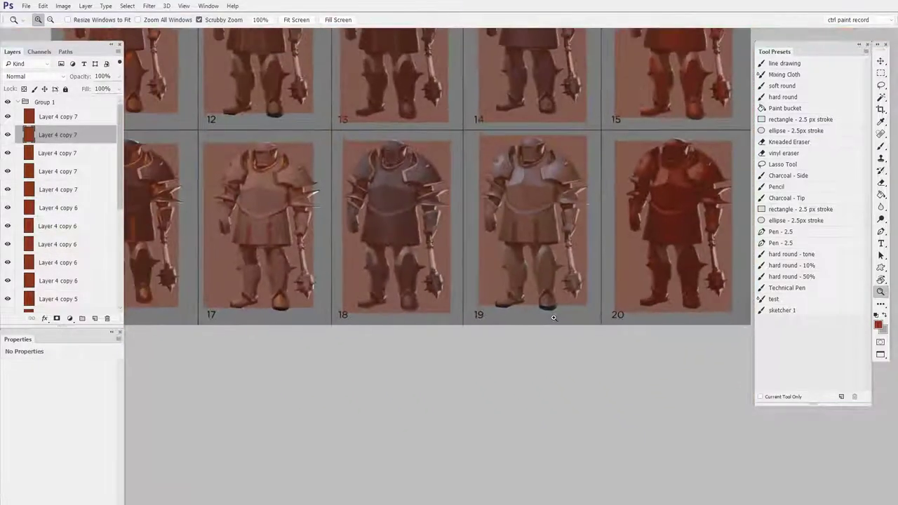
drag(532, 208, 554, 265)
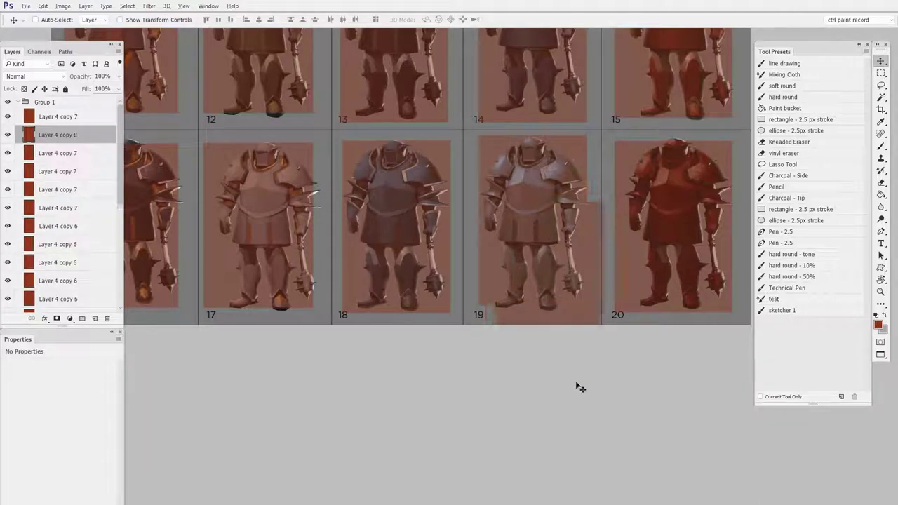
key(ctrl+t)
drag(605, 200, 578, 319)
key(Return)
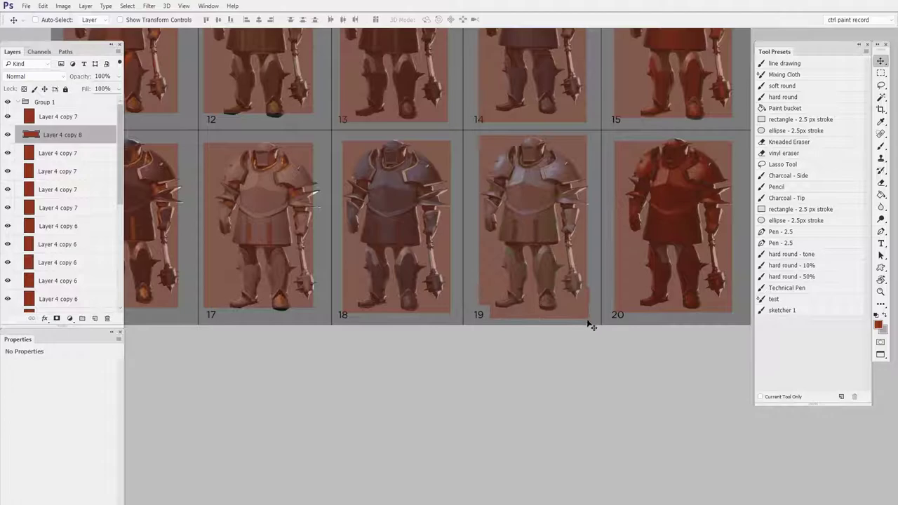
scroll(550, 310, up, 2)
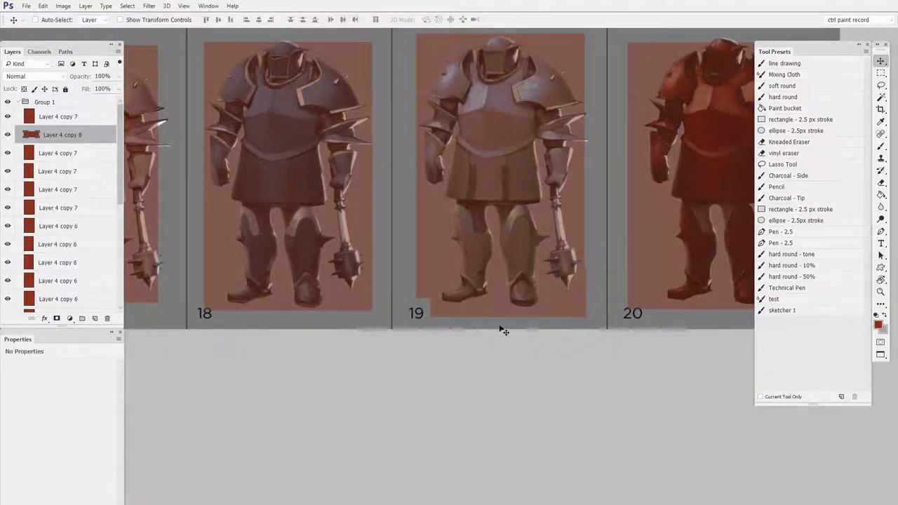
- Shorten the figure 18 rectangle from below and shift it up so the number 18 is uncovered
drag(351, 309, 479, 309)
ctrl+click(473, 299)
key(ctrl+t)
drag(416, 311, 416, 301)
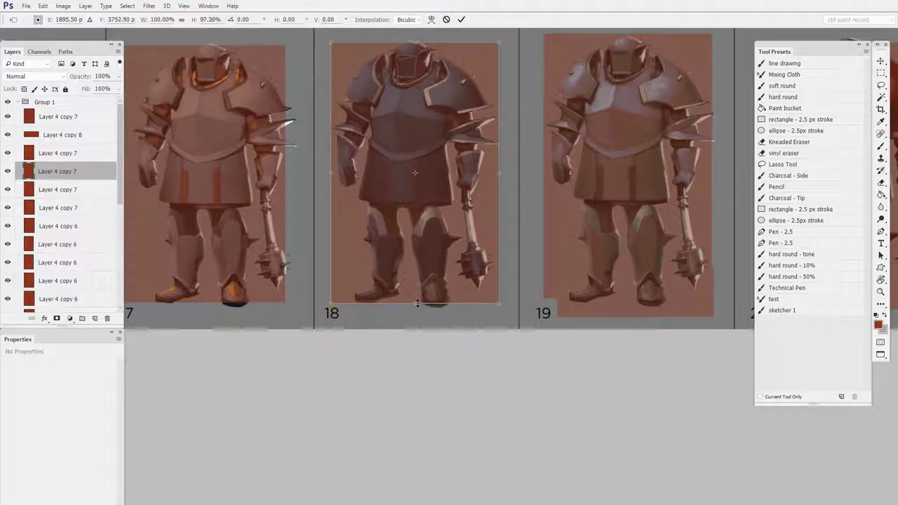
drag(415, 270, 416, 264)
key(Return)
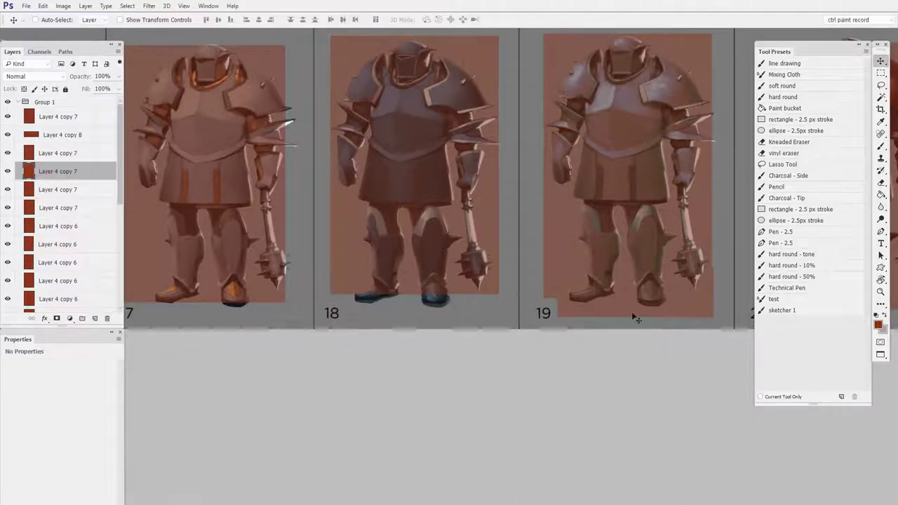
- Duplicate the red foot strip from figure 19 over the feet of figures 18 and 17
ctrl+click(654, 315)
drag(655, 315, 506, 355)
drag(518, 341, 597, 364)
drag(597, 364, 453, 364)
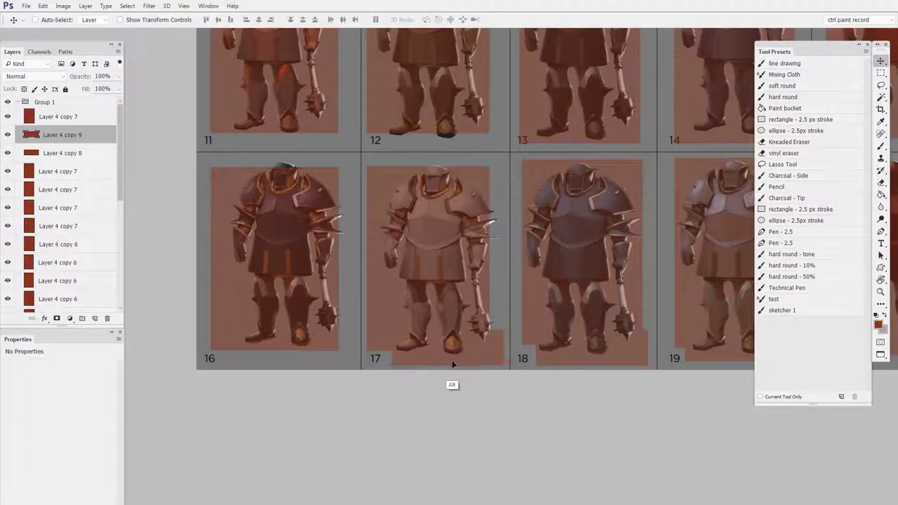
- Enlarge the figure 17 rectangle sideways and upward to cover the arm spikes and helmet
ctrl+click(491, 297)
key(ctrl+t)
key(Return)
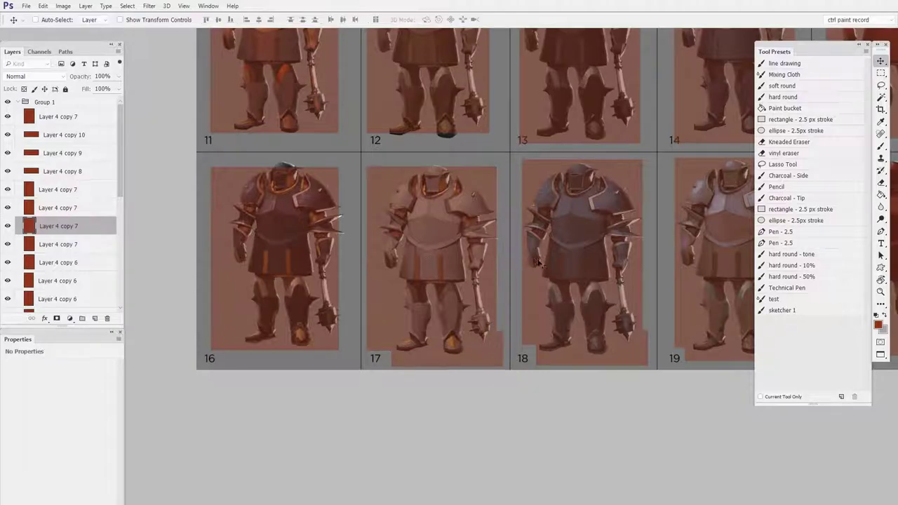
drag(501, 238, 497, 302)
drag(499, 287, 525, 262)
key(ctrl+t)
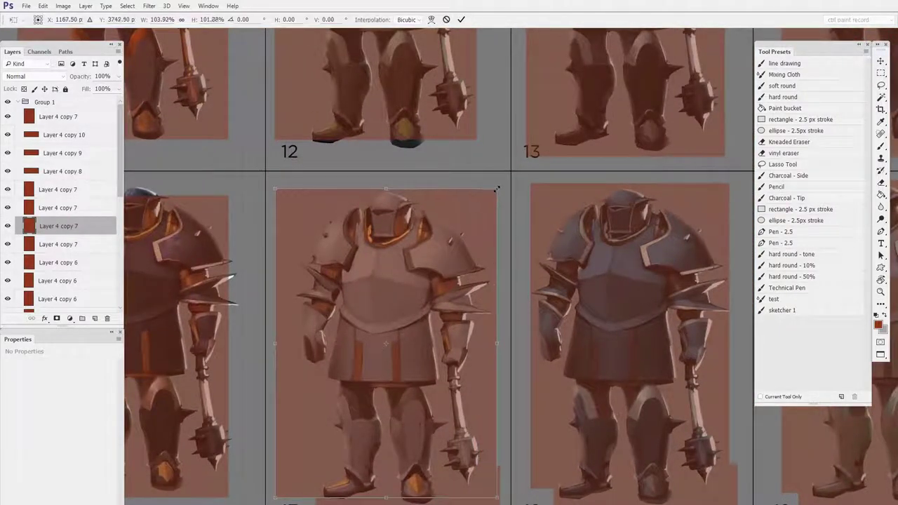
key(Return)
- Extend the figure 16 rectangle upward over the helmet and sideways over the arm spikes
scroll(472, 210, left, 2)
ctrl+click(471, 211)
key(ctrl+t)
drag(379, 187, 381, 175)
key(Return)
drag(500, 410, 500, 303)
key(ctrl+t)
drag(485, 381, 491, 381)
key(Return)
- Duplicate the foot strip from figure 17 over the feet of figure 12
drag(702, 346, 634, 452)
drag(630, 167, 573, 110)
alt+right_click(590, 449)
drag(590, 449, 569, 95)
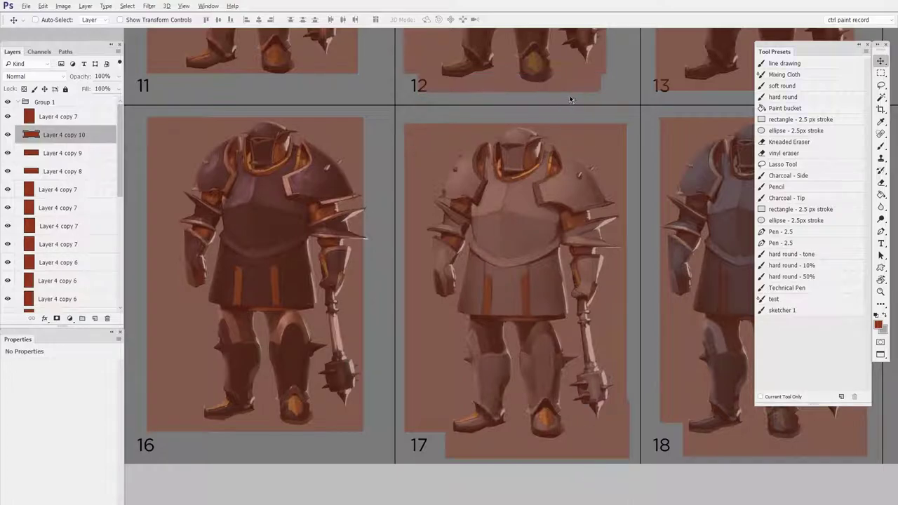
- Raise the lower edge of the figure 14 rectangle above its number and copy the foot strip over the feet
scroll(582, 348, up, 3)
scroll(581, 348, right, 1)
drag(583, 350, 307, 398)
ctrl+click(678, 321)
key(ctrl+t)
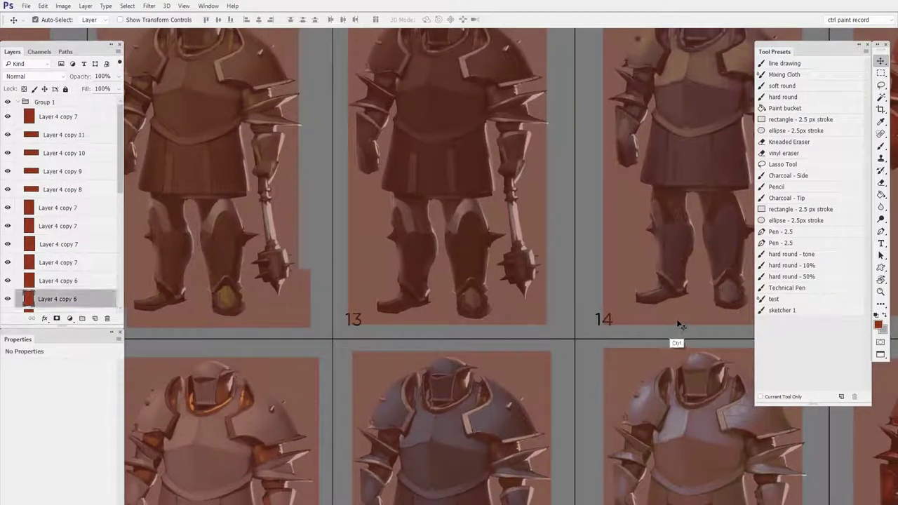
drag(703, 324, 703, 308)
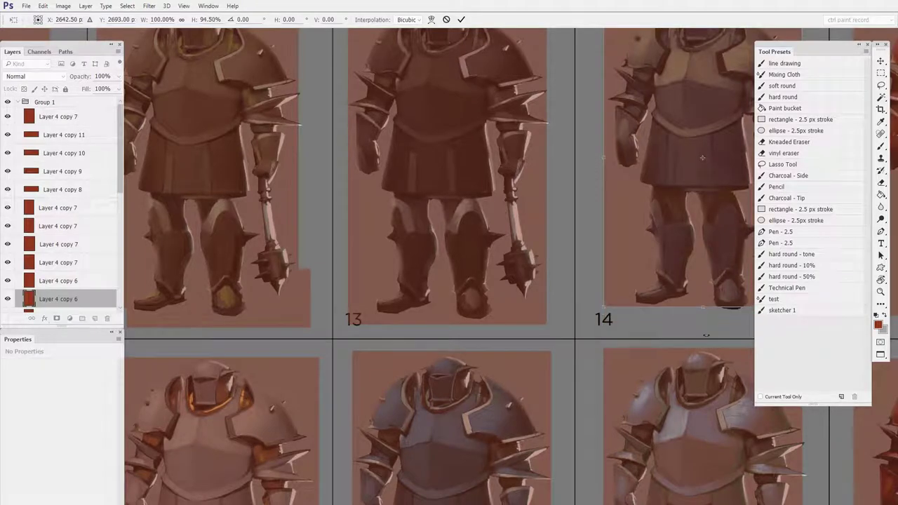
key(Return)
drag(586, 383, 561, 373)
drag(254, 308, 657, 292)
- Raise the lower edge of the figure 15 rectangle until its number is uncovered
drag(595, 327, 517, 363)
drag(606, 384, 490, 414)
ctrl+click(573, 308)
key(ctrl+t)
drag(638, 344, 638, 332)
key(Return)
- Duplicate the foot strip onto figure 15 and resize the copy to cover the feet beside the number
drag(462, 352, 521, 355)
key(ctrl+z)
ctrl+click(428, 355)
drag(428, 355, 676, 352)
drag(685, 372, 545, 374)
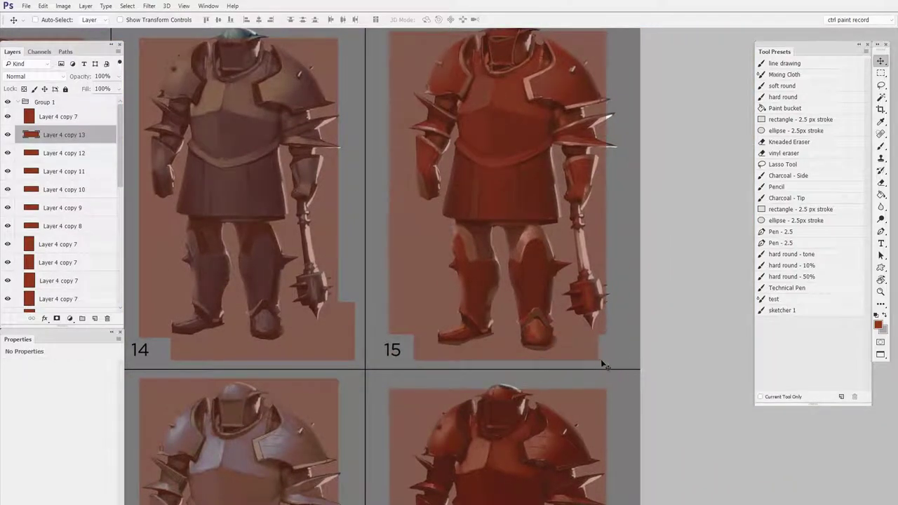
key(ctrl+t)
key(Return)
key(z)
drag(645, 357, 594, 383)
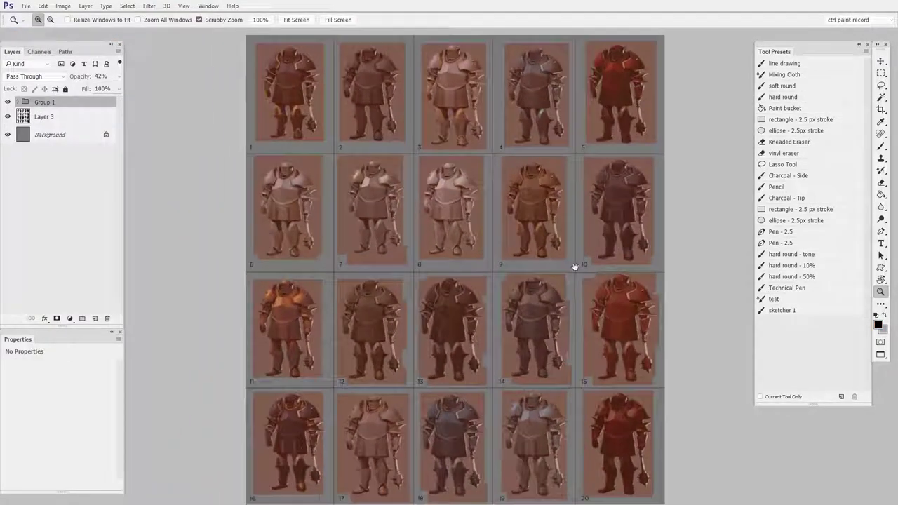
drag(575, 267, 561, 272)
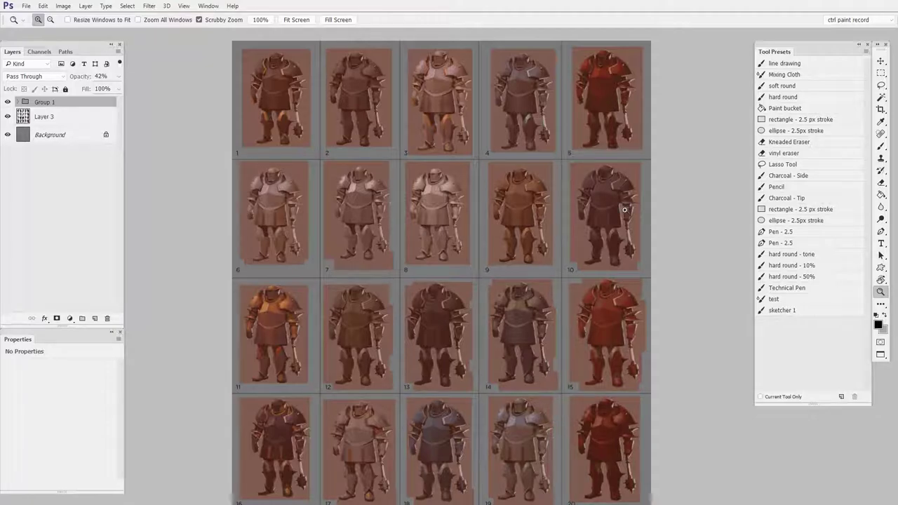
- Duplicate the Group 1 layer group and hide the copy
drag(73, 107, 96, 320)
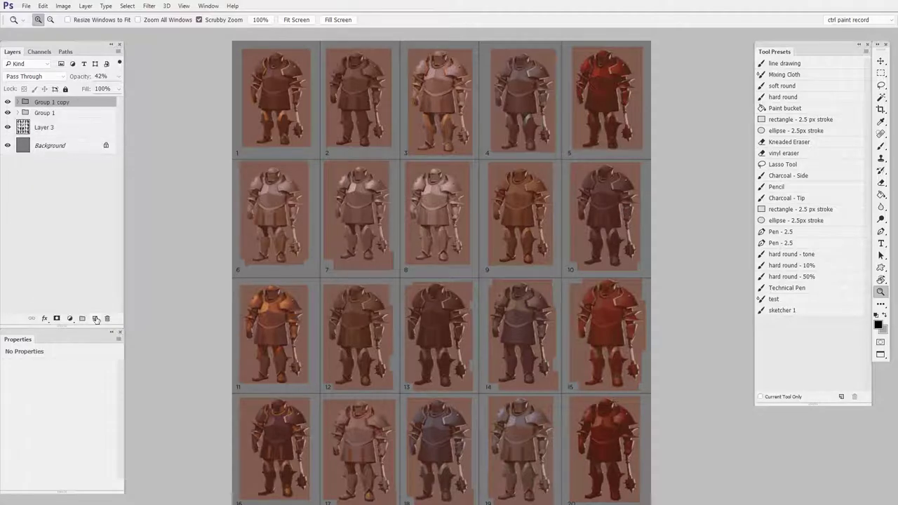
click(8, 102)
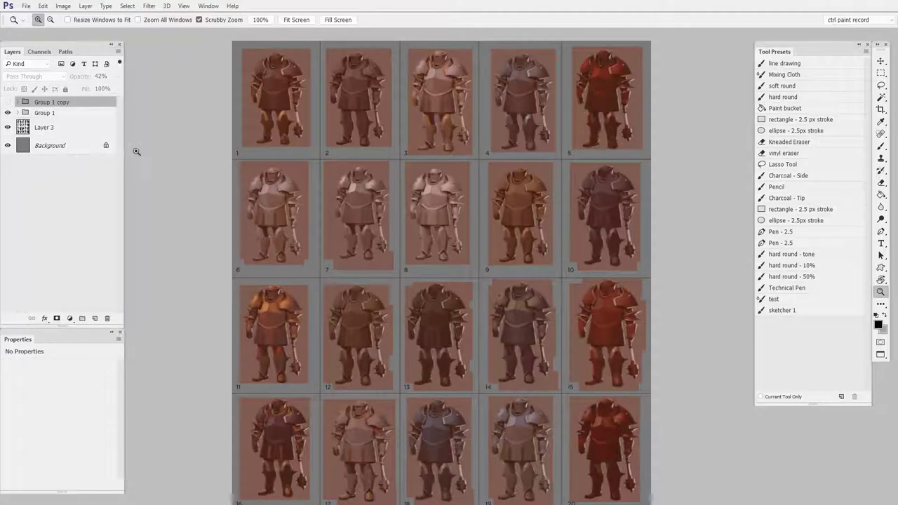
- Set the original Group 1 to 100% opacity and merge it into a single layer
click(76, 113)
click(120, 77)
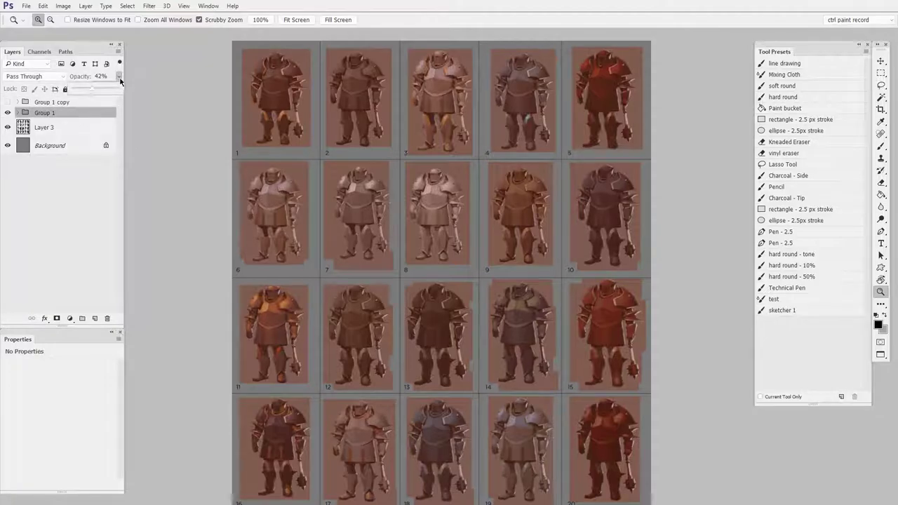
drag(94, 89, 119, 90)
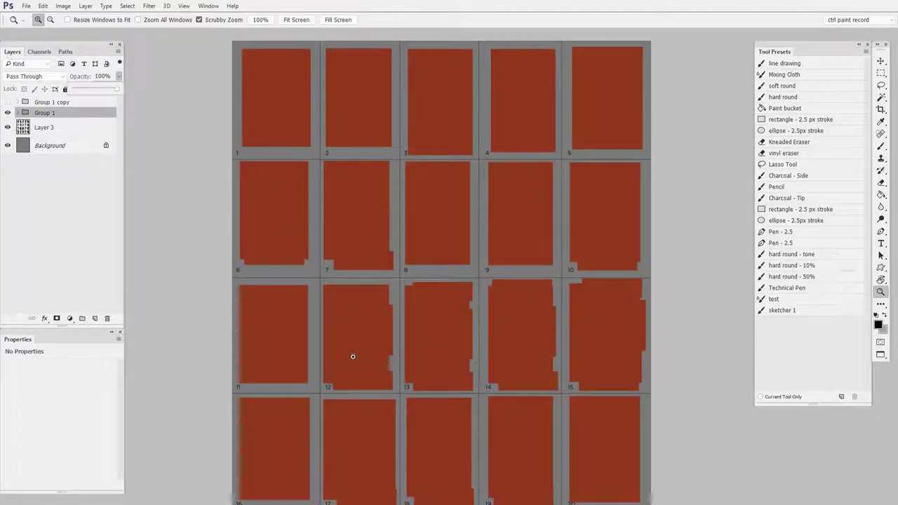
click(621, 123)
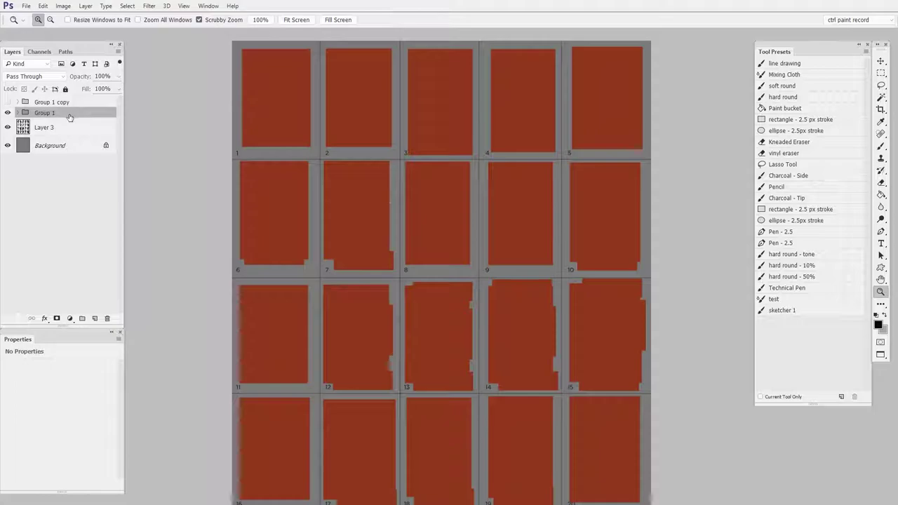
key(ctrl+e)
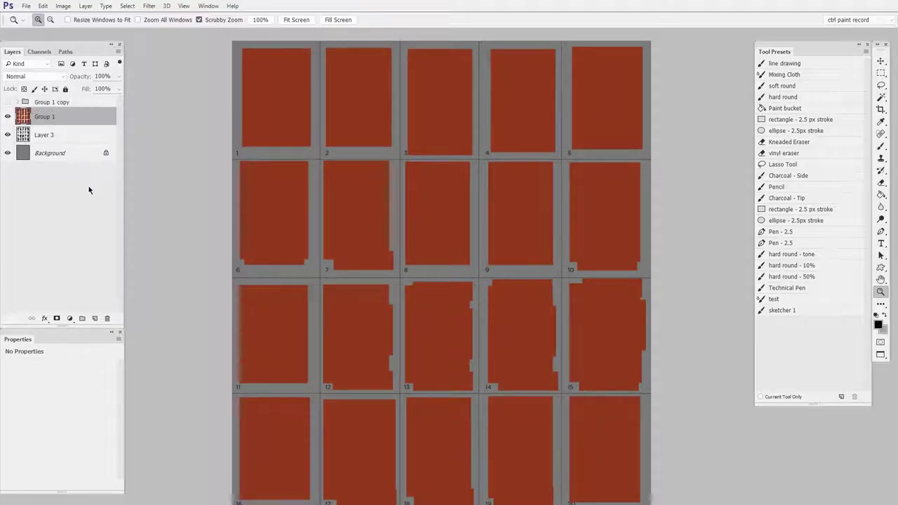
- Load the merged Group 1 layer as a selection, hide that layer, and invert the selection with Layer 3 active
ctrl+click(23, 117)
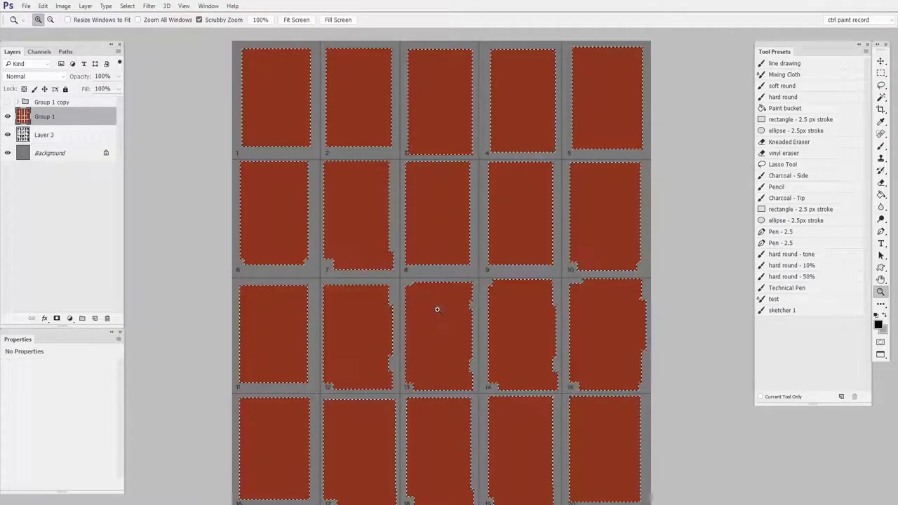
click(8, 117)
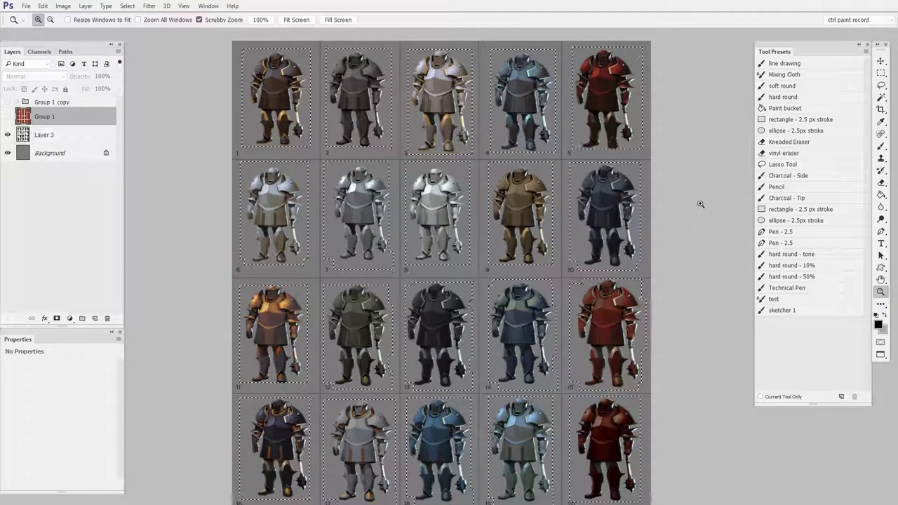
click(93, 137)
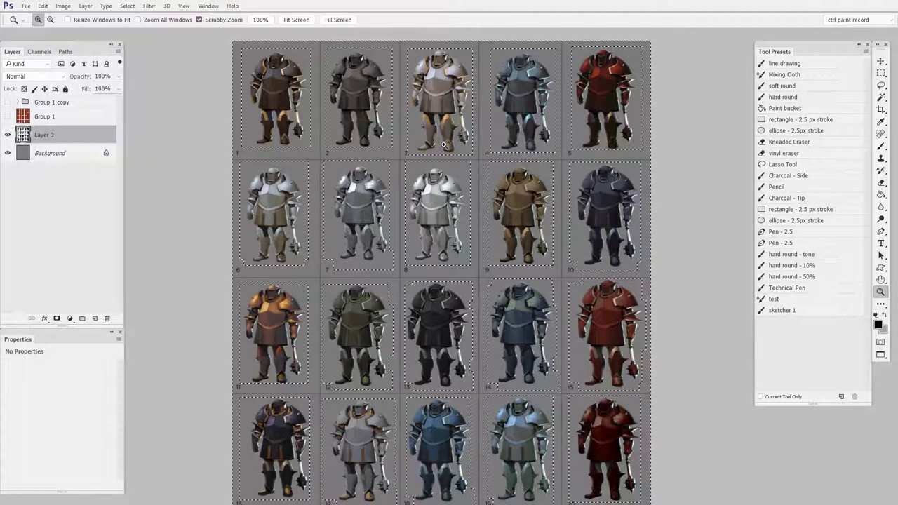
- Delete the grid lines and numbers outside the rectangles from Layer 3 and clear the selection
key(ctrl+d)
drag(483, 115, 505, 99)
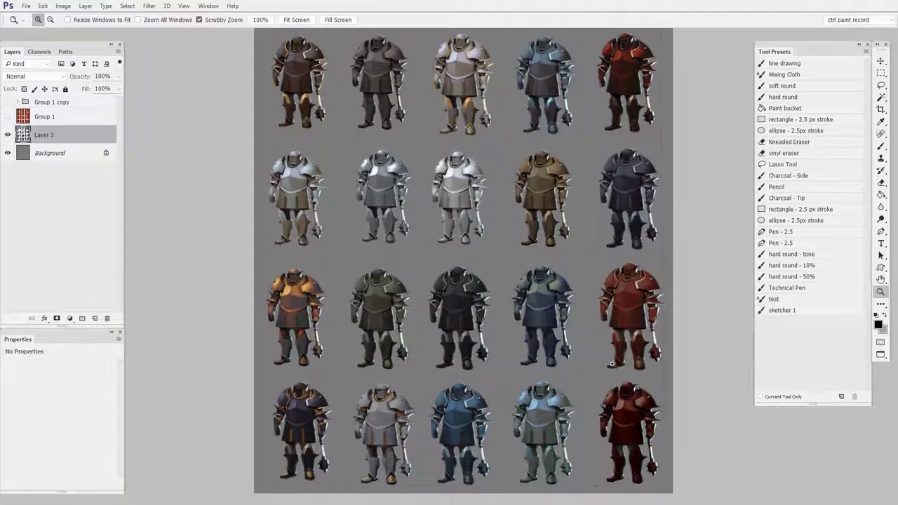
- Undo the deletion of the grid lines and numbers on Layer 3 and clear the selection
key(ctrl+alt+z)
key(ctrl+alt+z)
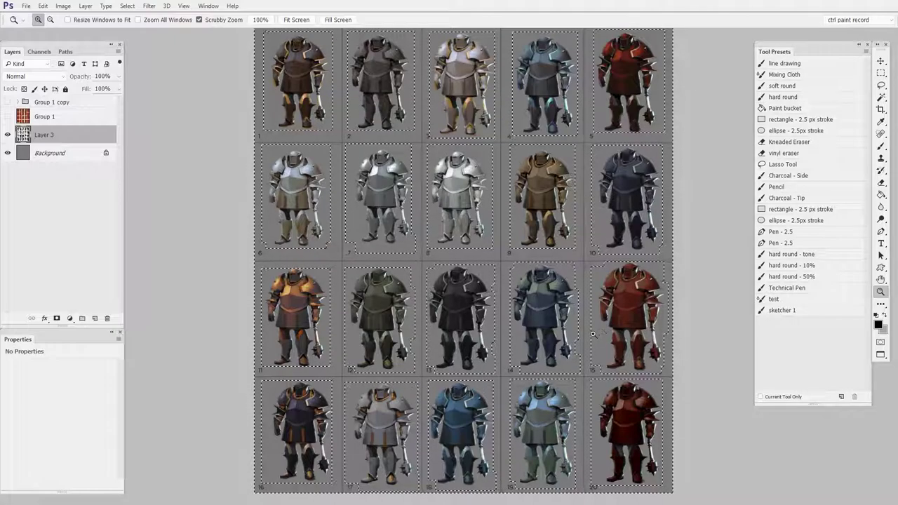
key(ctrl+d)
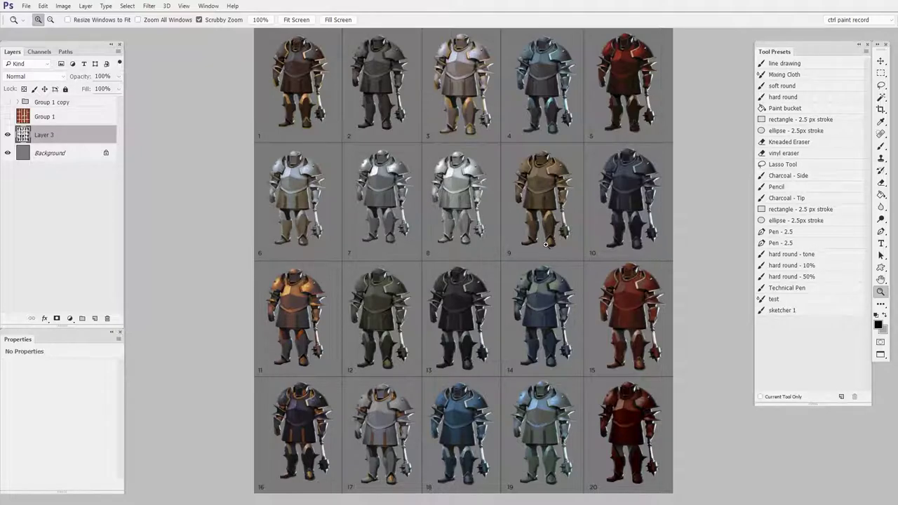
- Show the Group 1 copy group and nudge the red rectangle over figure 9 with the Move tool
drag(582, 184, 601, 191)
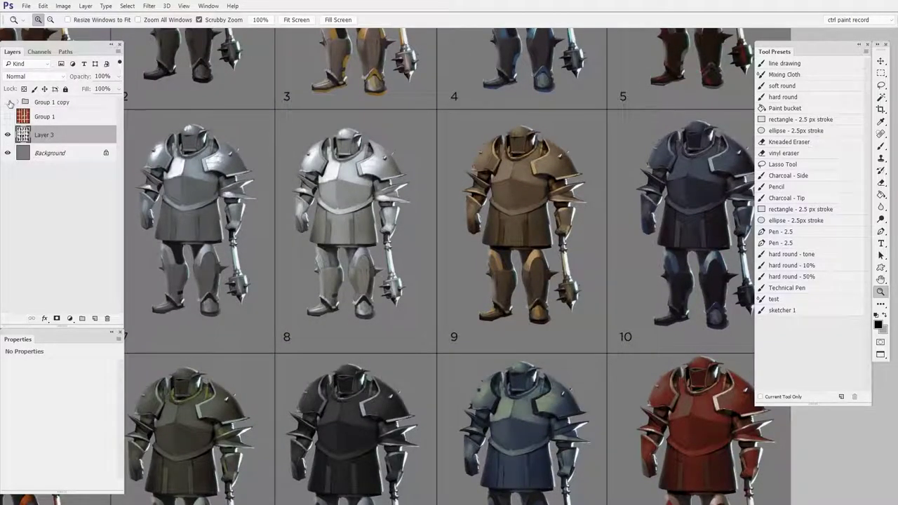
click(9, 102)
click(883, 61)
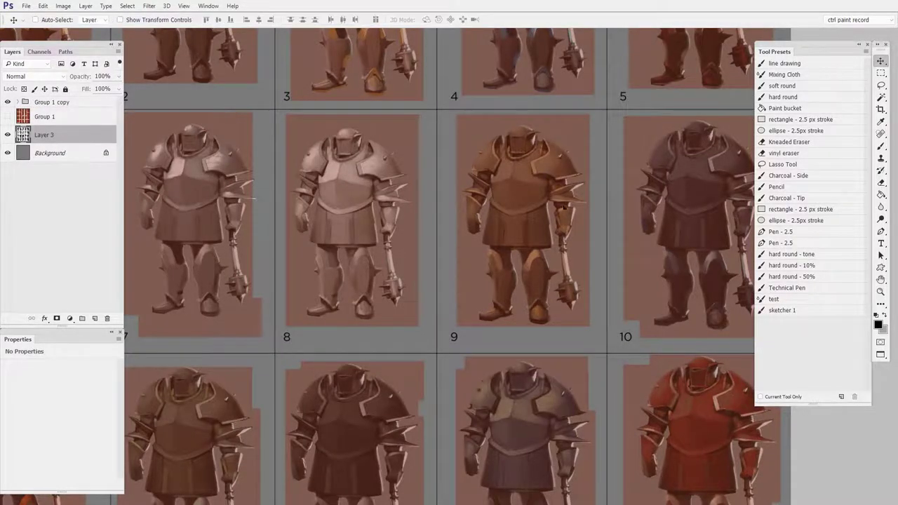
ctrl+click(580, 146)
mouse_move(579, 147)
mouse_down()
mouse_move(604, 168)
mouse_move(576, 156)
mouse_up()
drag(572, 200, 577, 179)
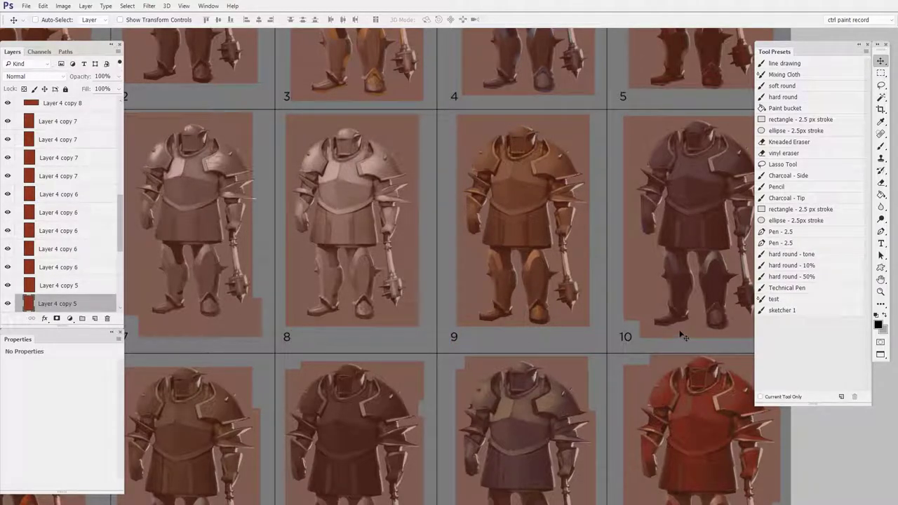
- Select the red rectangle over figure 10 and nudge it slightly
drag(679, 310, 552, 351)
ctrl+click(629, 185)
mouse_move(629, 183)
mouse_down()
mouse_move(646, 180)
mouse_move(631, 185)
mouse_up()
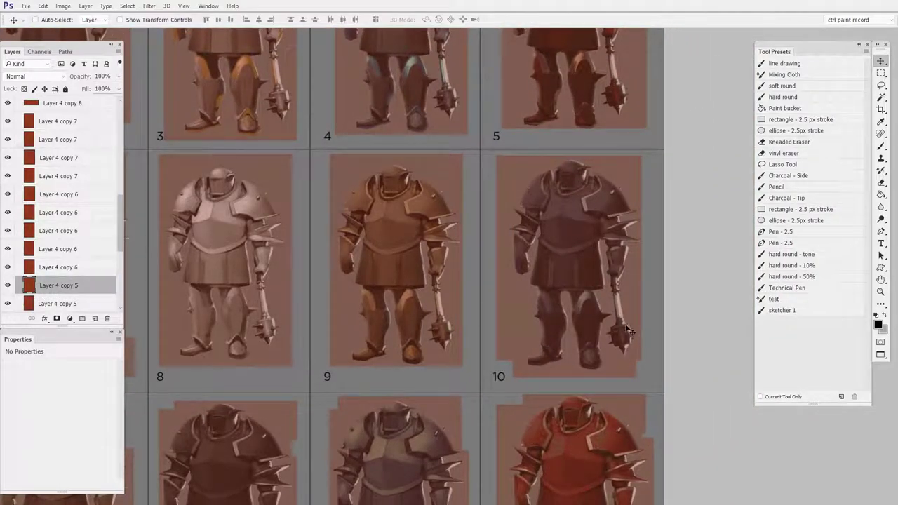